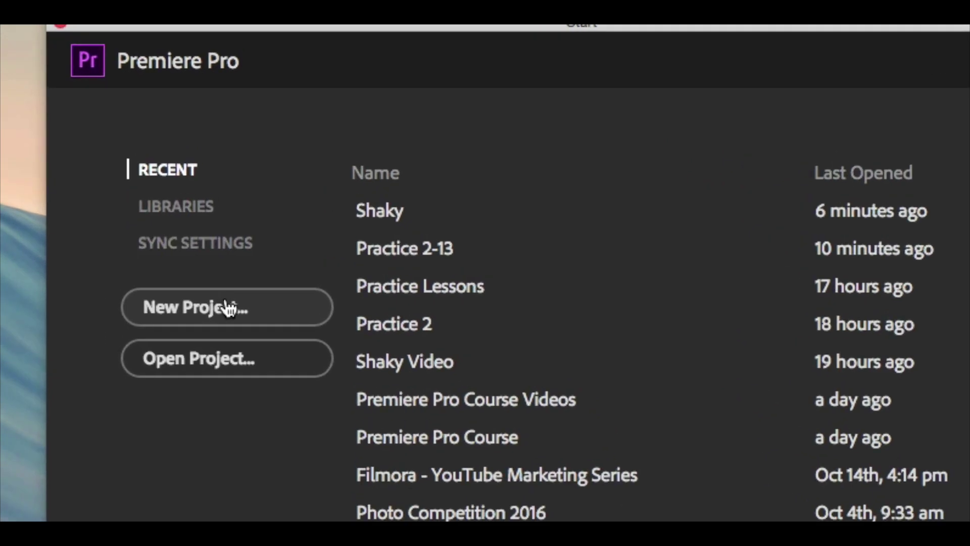
Create a new Premiere Pro project named 'Shaky'.
left_click(198, 307)
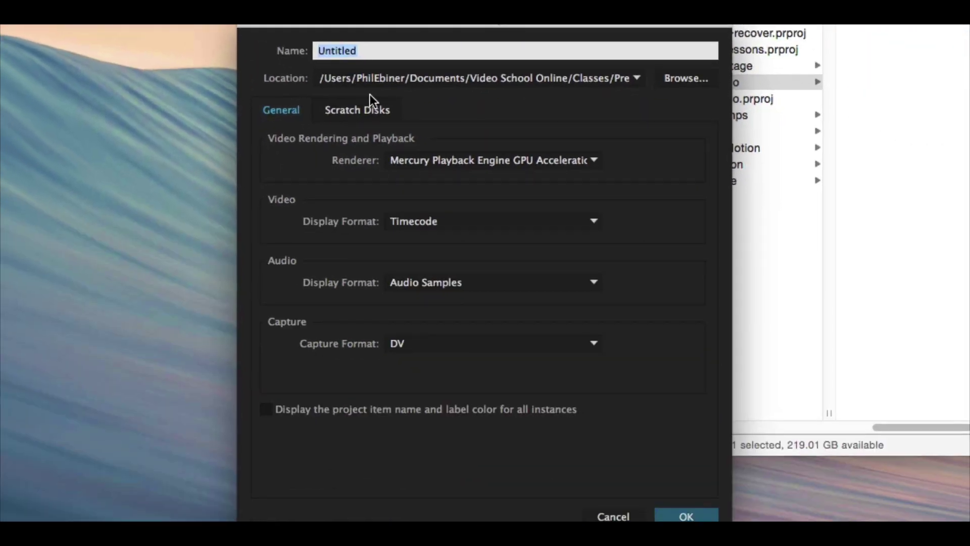
type("Shaky")
left_click(702, 512)
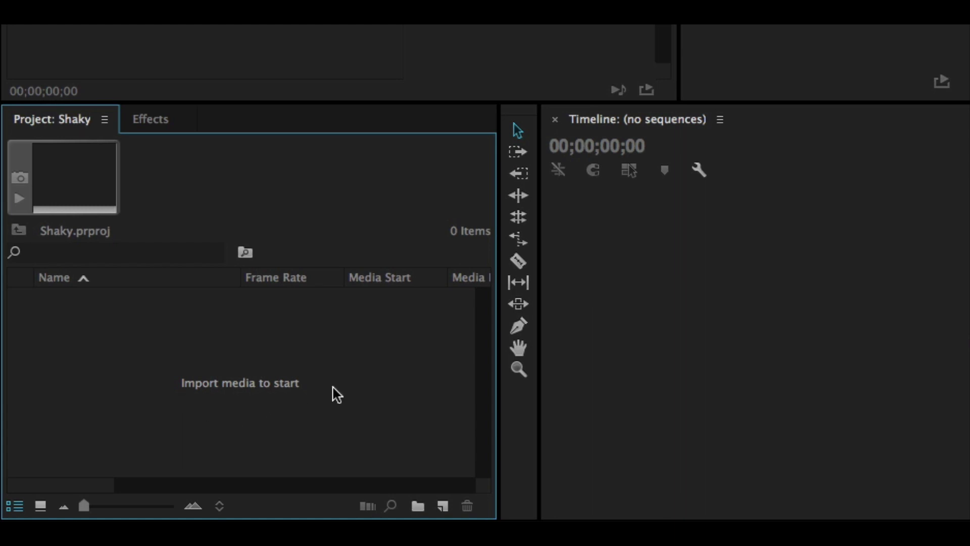
Import Bride and Groom - Shaky.mp4 from the Shaky Video folder into the project bin.
double_click(445, 383)
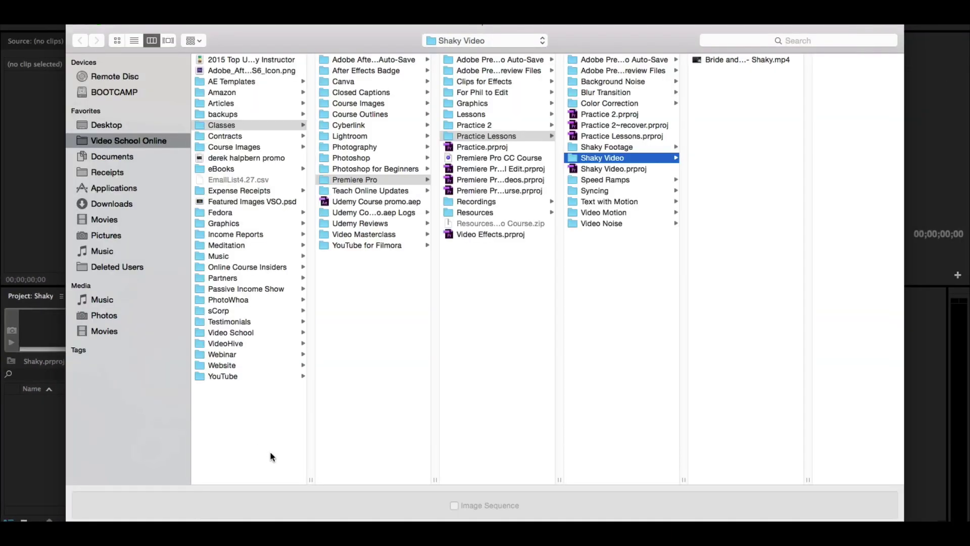
left_click(728, 60)
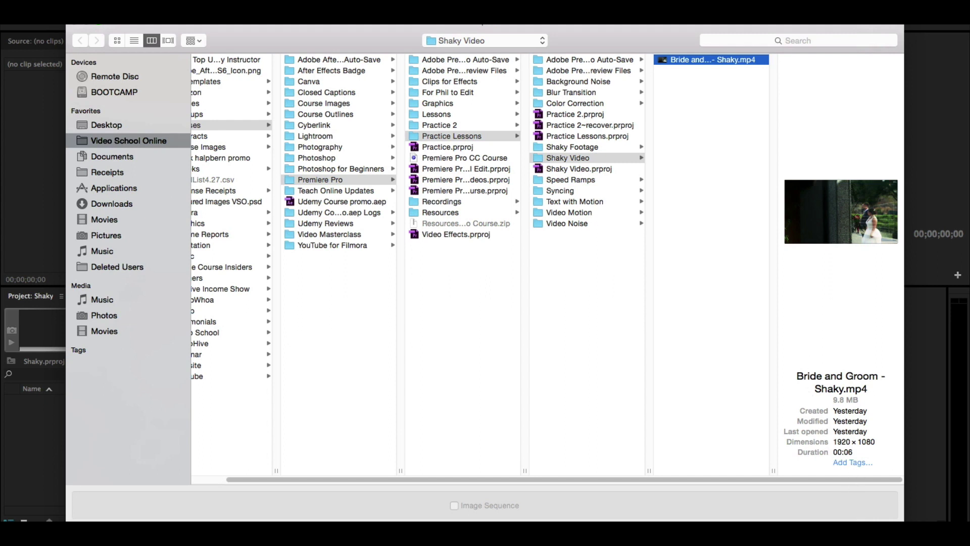
key("Return")
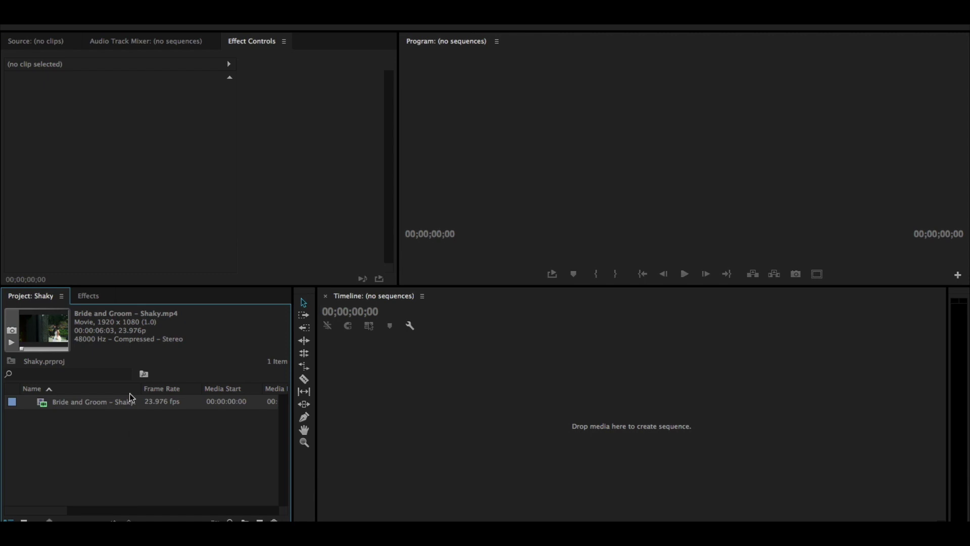
Build a Bride and Groom - Shaky sequence from the clip, then scrub and play it to review the shake.
left_click_drag(77, 403, 171, 429)
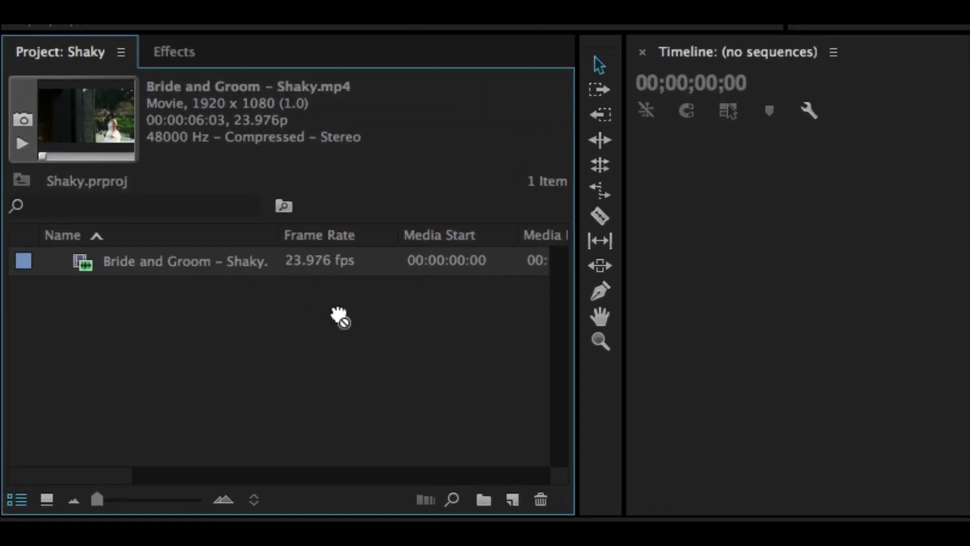
left_click_drag(340, 317, 513, 502)
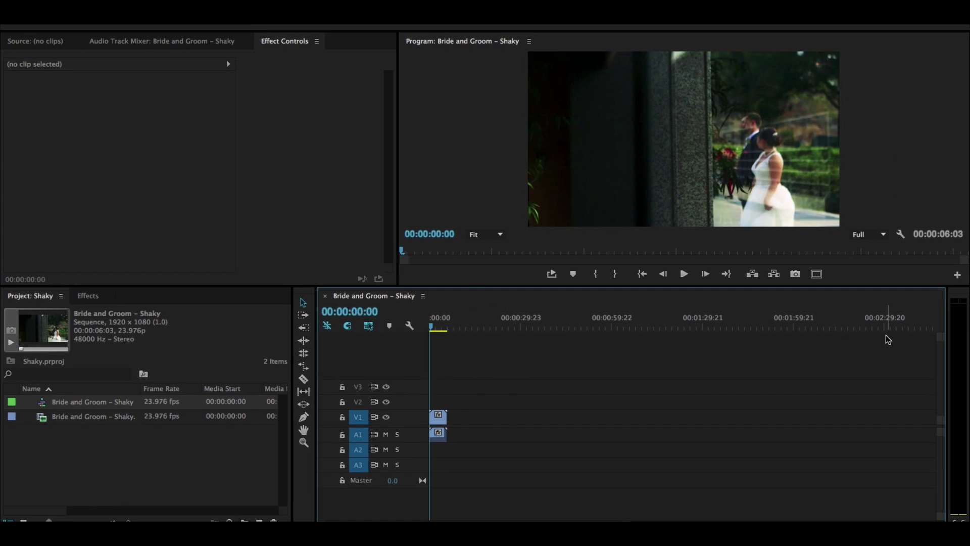
mouse_move(433, 326)
left_mouse_down()
mouse_move(447, 329)
mouse_move(433, 329)
left_mouse_up()
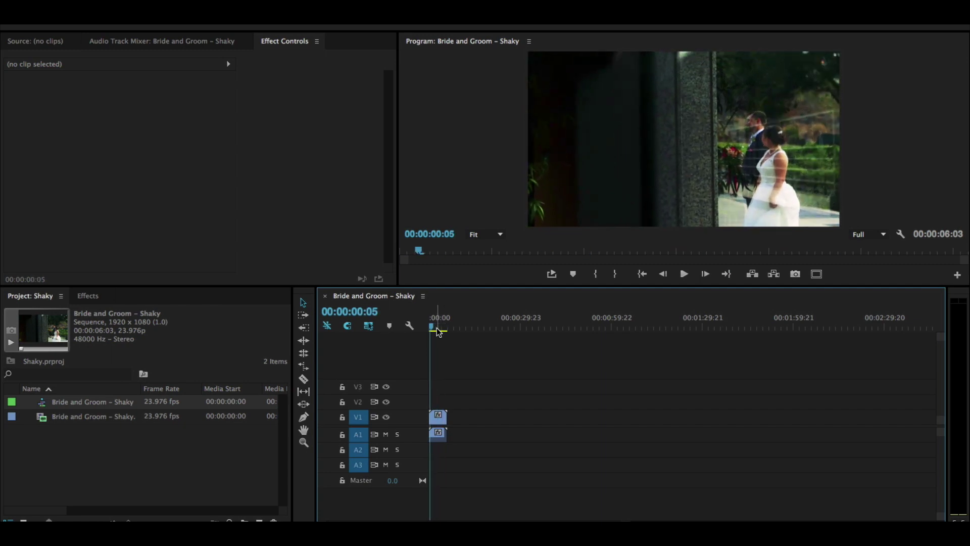
key("space")
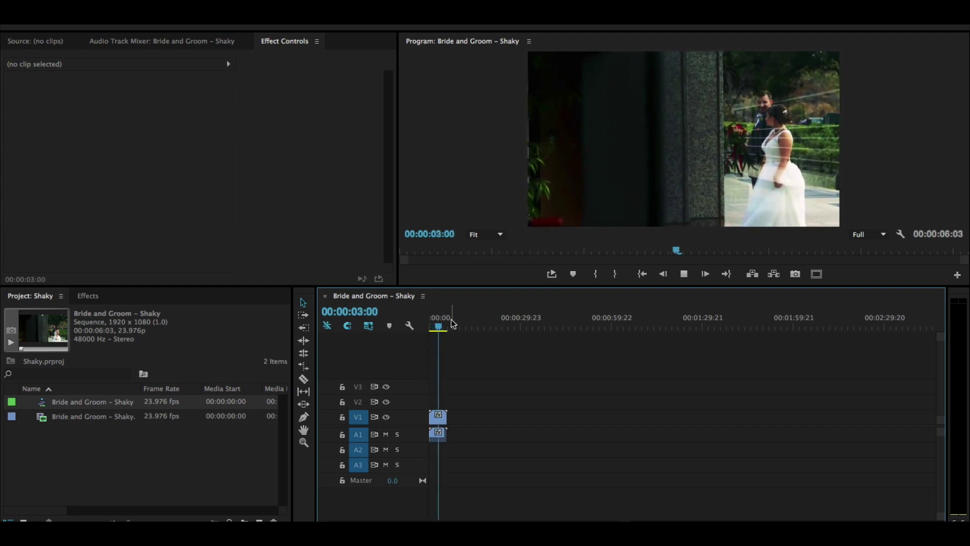
key("space")
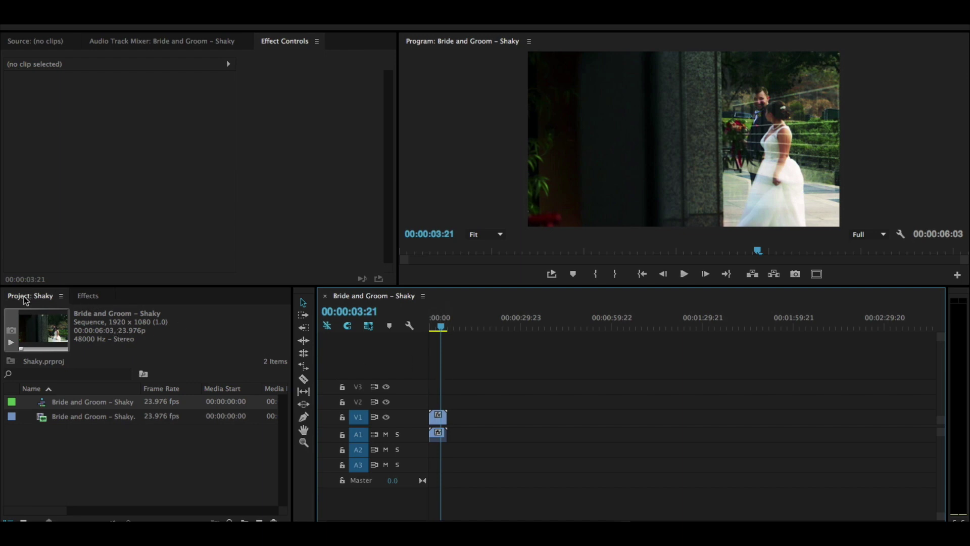
Bring up the Effects panel, search 'warp', and select Warp Stabilizer under Distort.
left_click(89, 296)
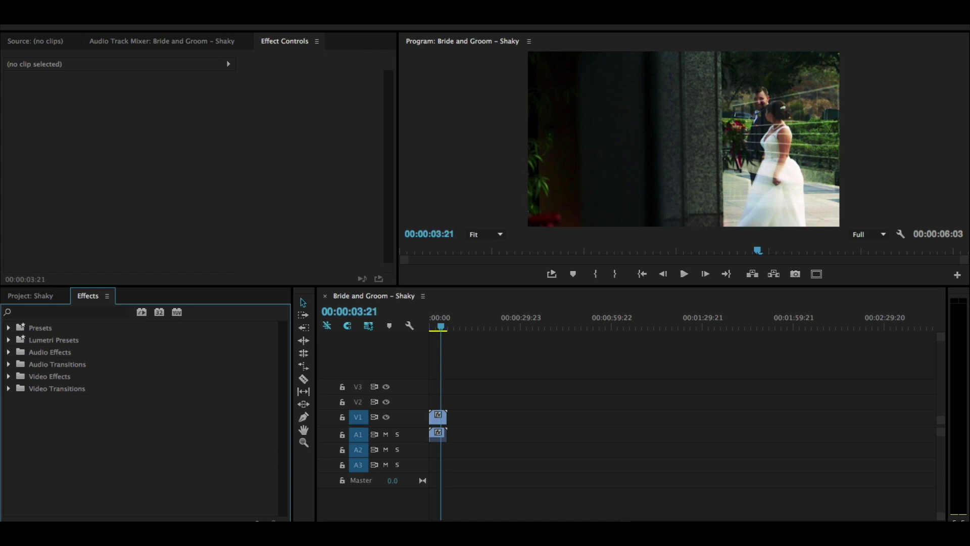
left_click(317, 6)
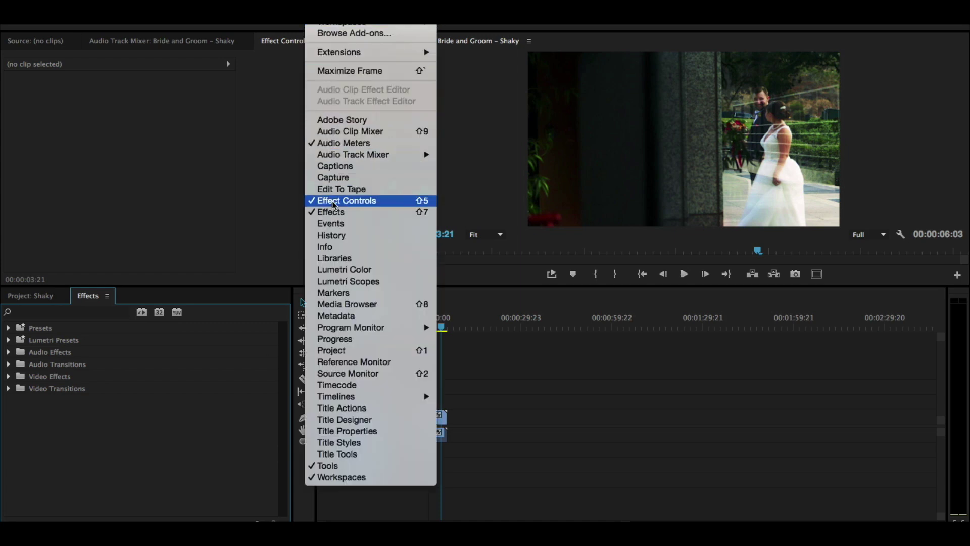
left_click(321, 216)
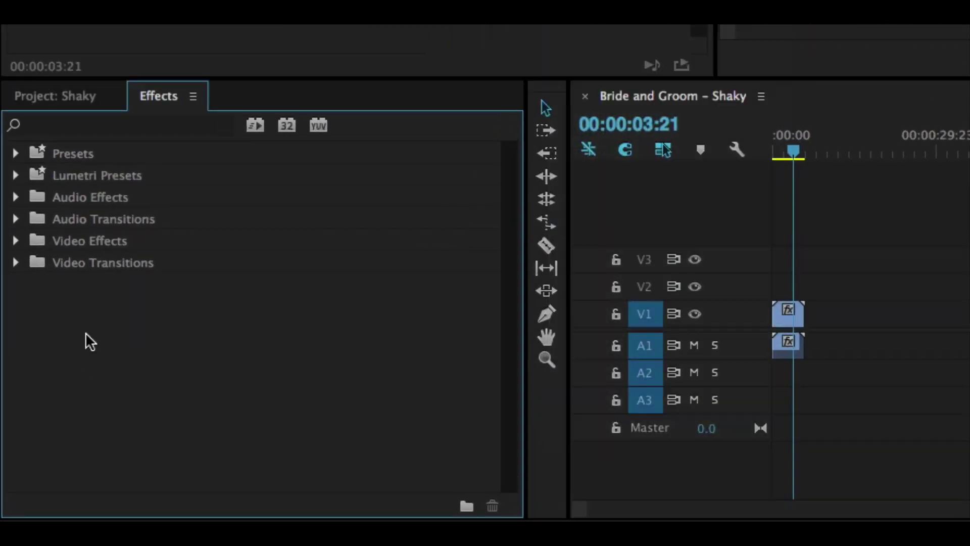
left_click(59, 106)
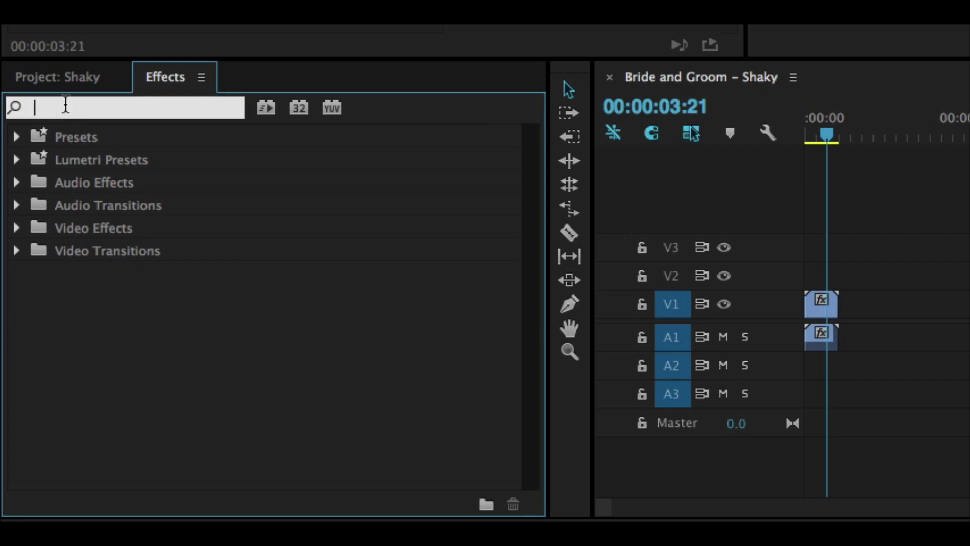
type("warp")
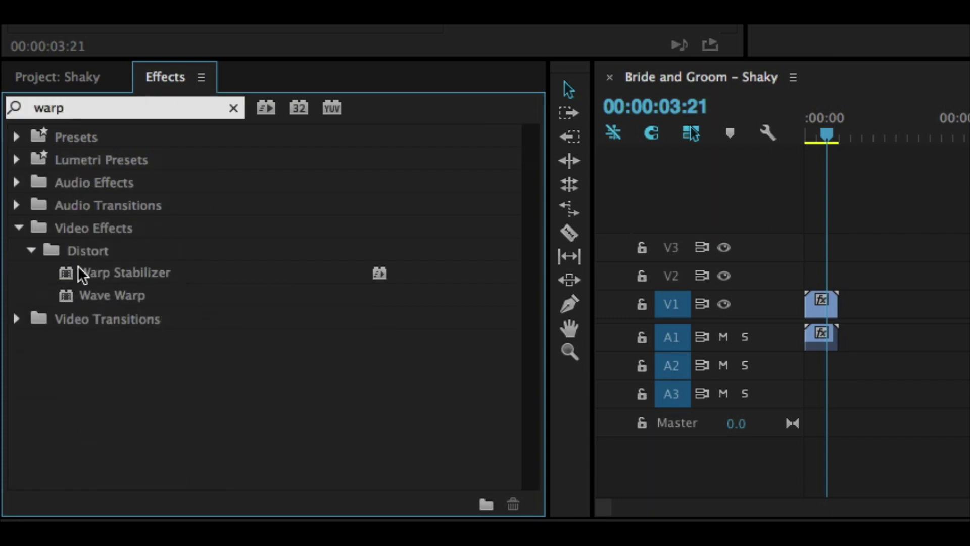
left_click(147, 267)
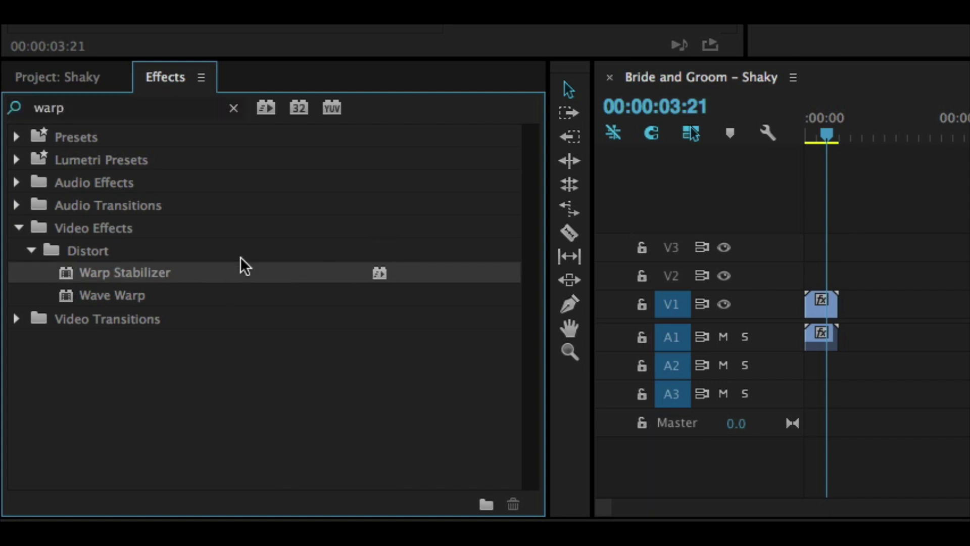
Drop Warp Stabilizer onto the V1 wedding clip and let its analysis finish at 103.5% auto-scale.
left_click_drag(111, 274, 823, 306)
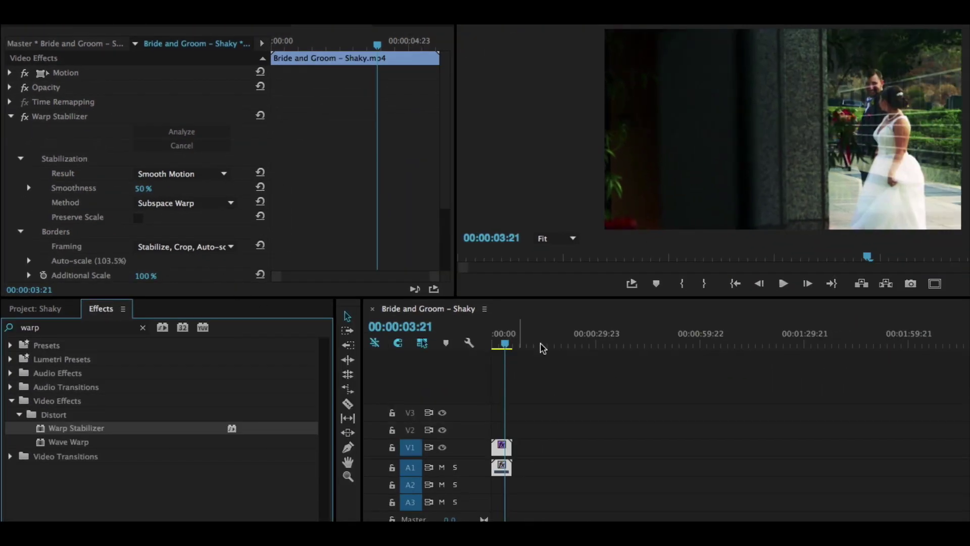
left_click_drag(505, 345, 466, 344)
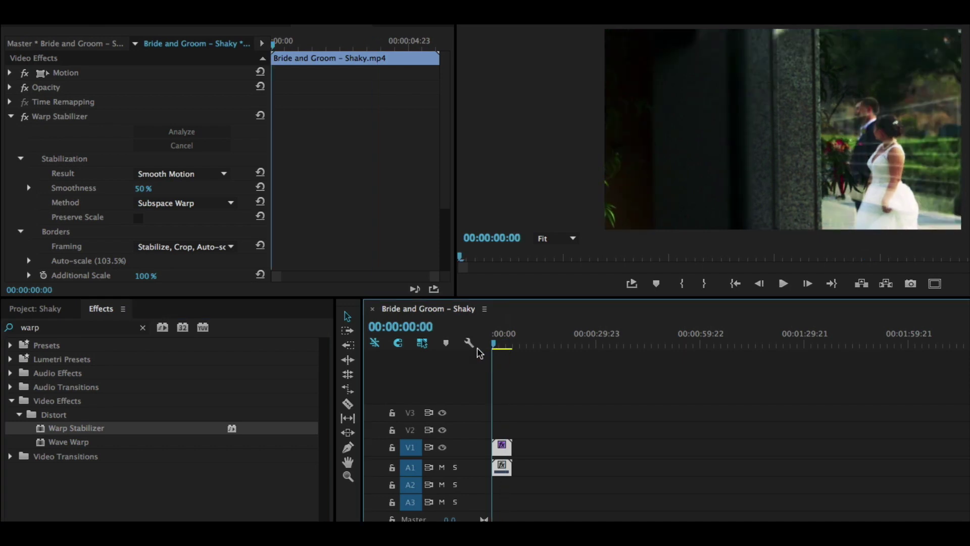
key("space")
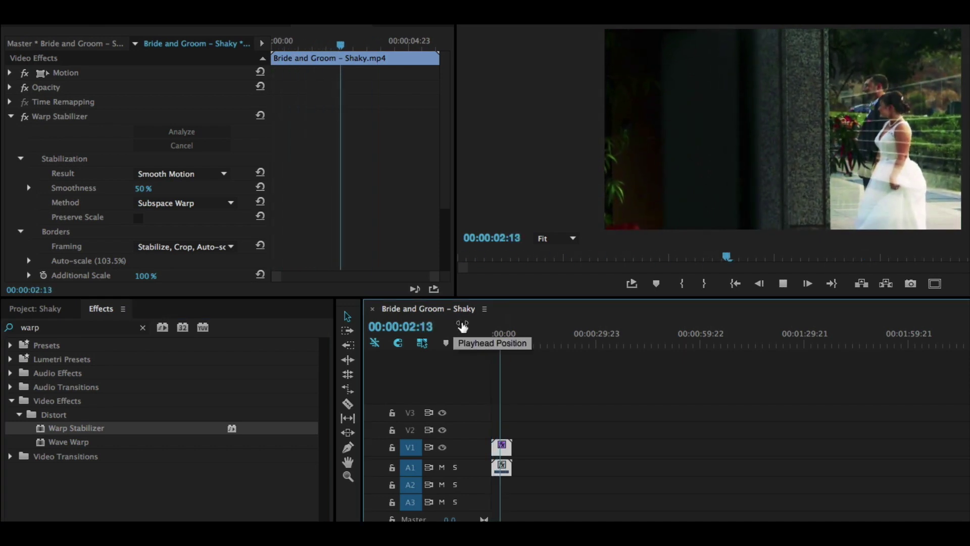
key("space")
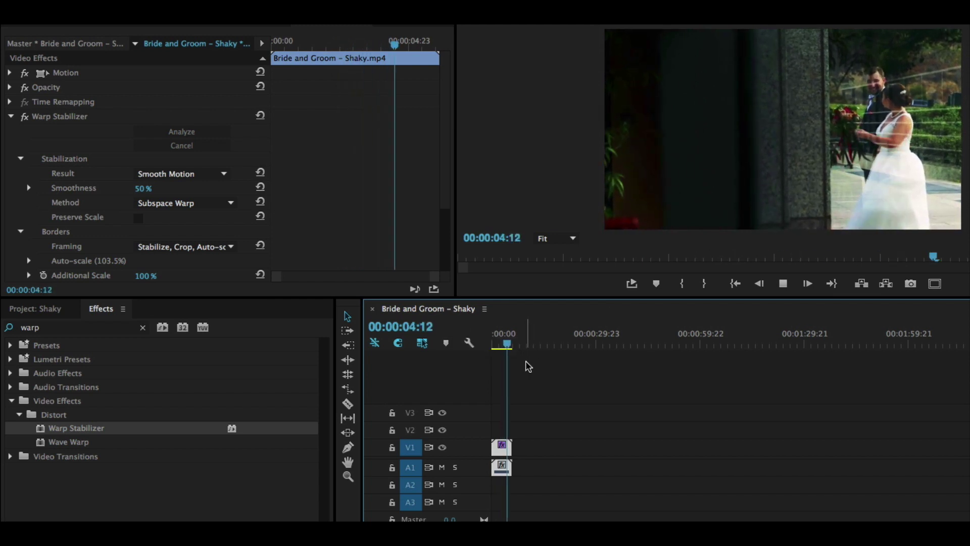
left_click_drag(508, 346, 495, 346)
key("space")
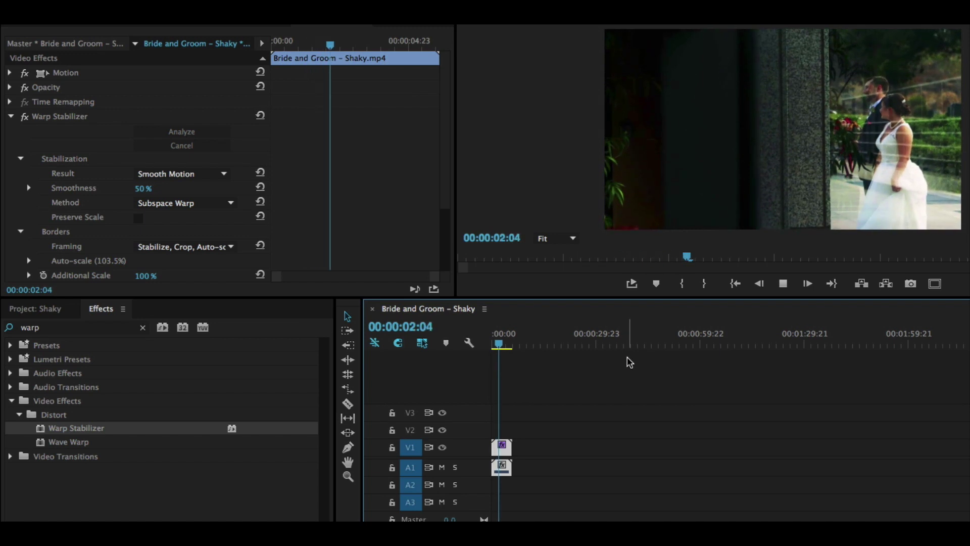
key("space")
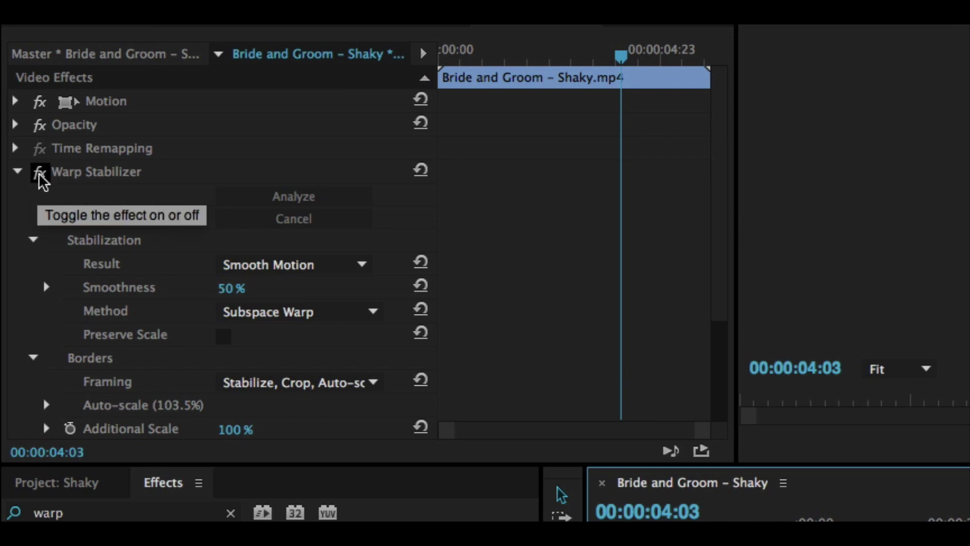
left_click(39, 174)
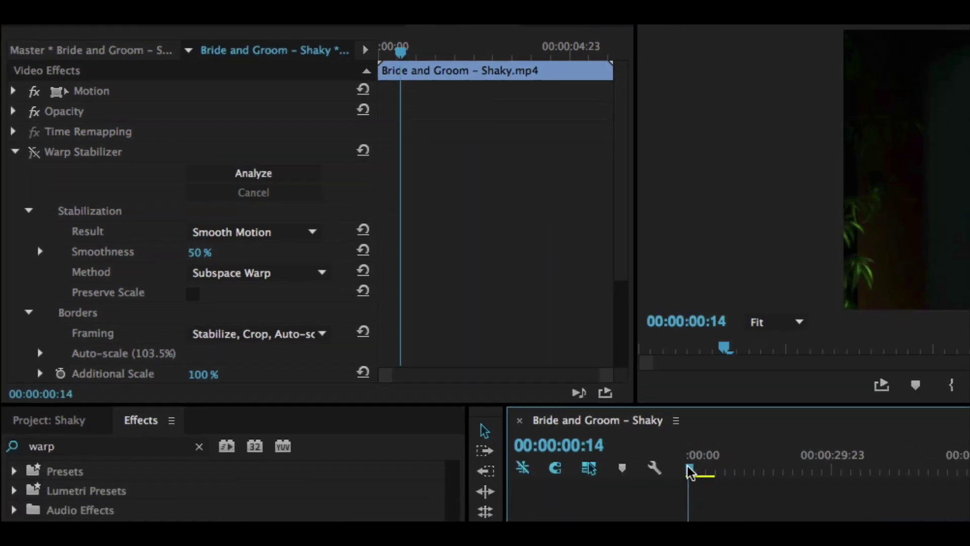
key("space")
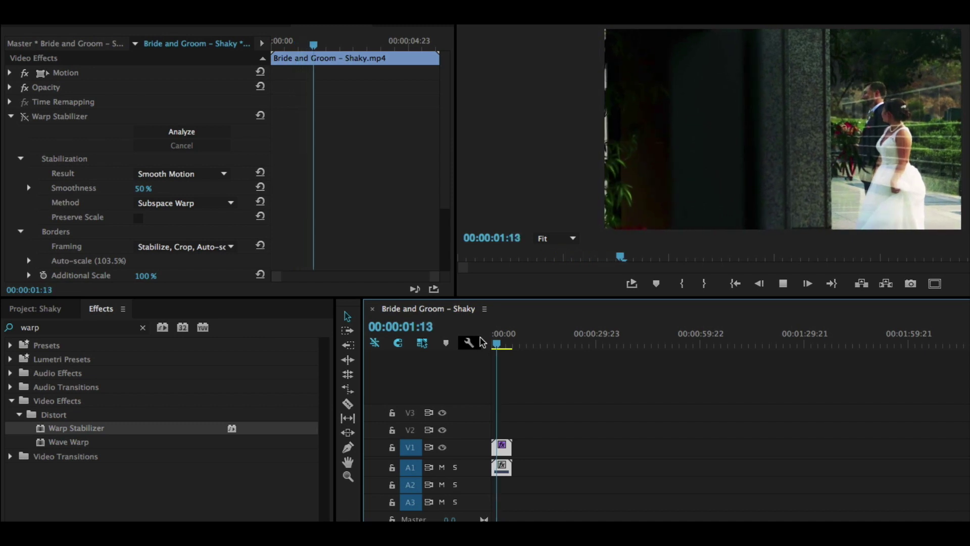
left_click(24, 116)
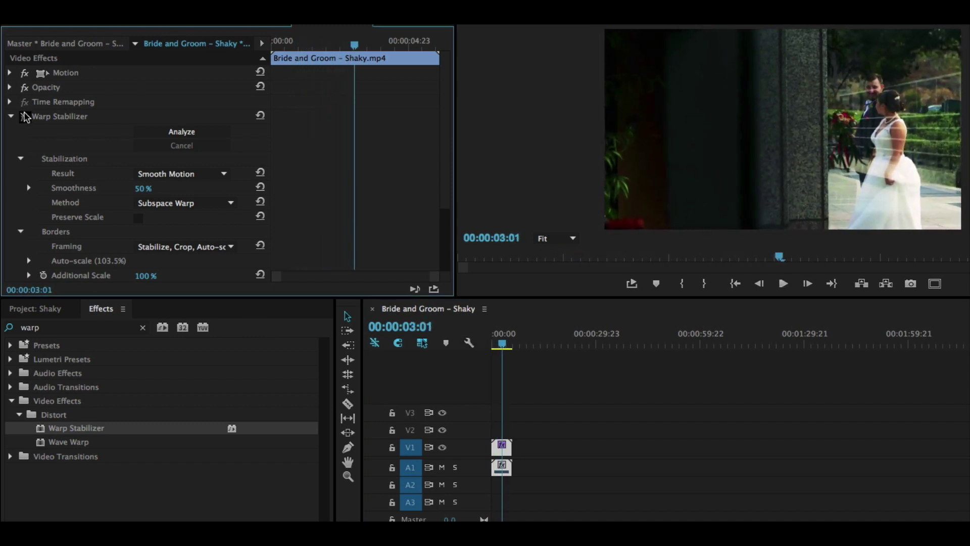
left_click(520, 376)
key("Home")
key("space")
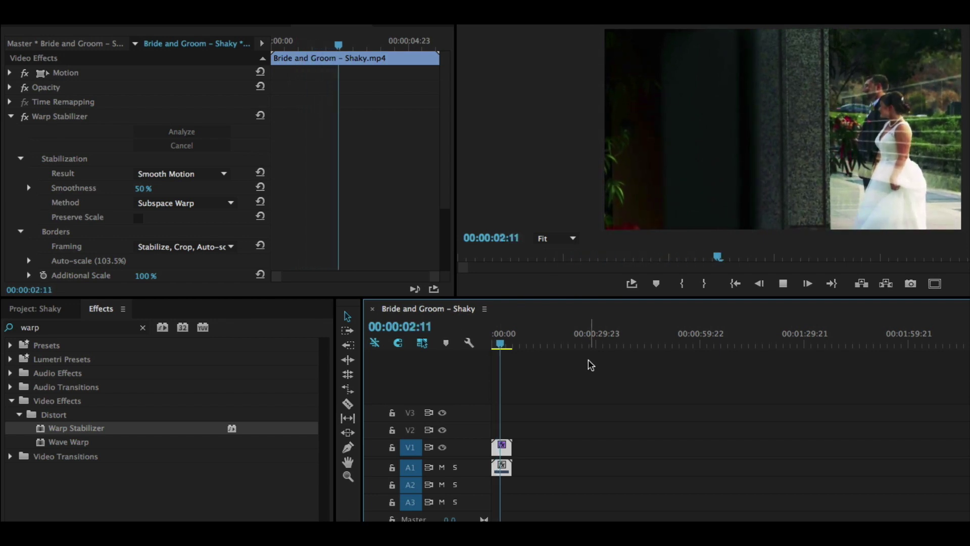
Stop playback and set Warp Stabilizer's Result to No Motion, raising auto-scale to 124.1%.
key("space")
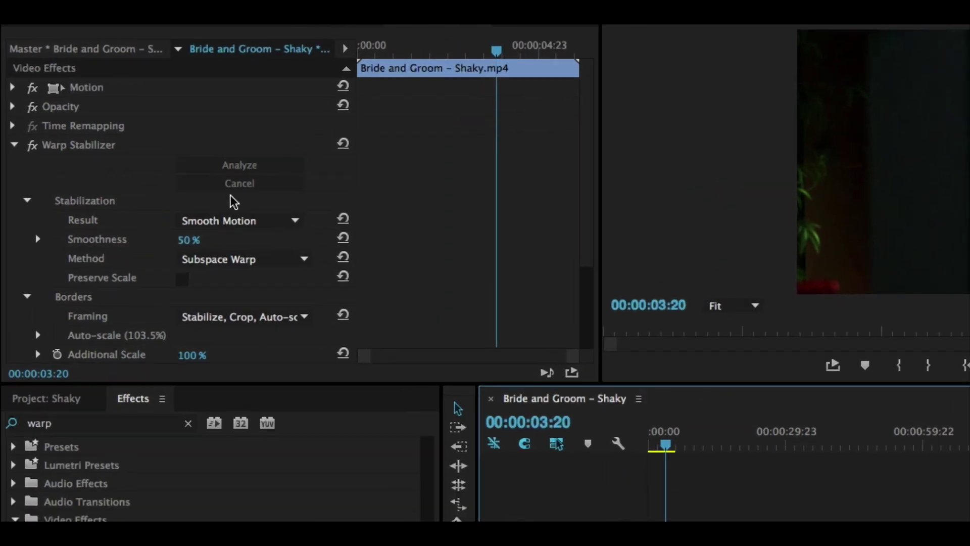
left_click(202, 220)
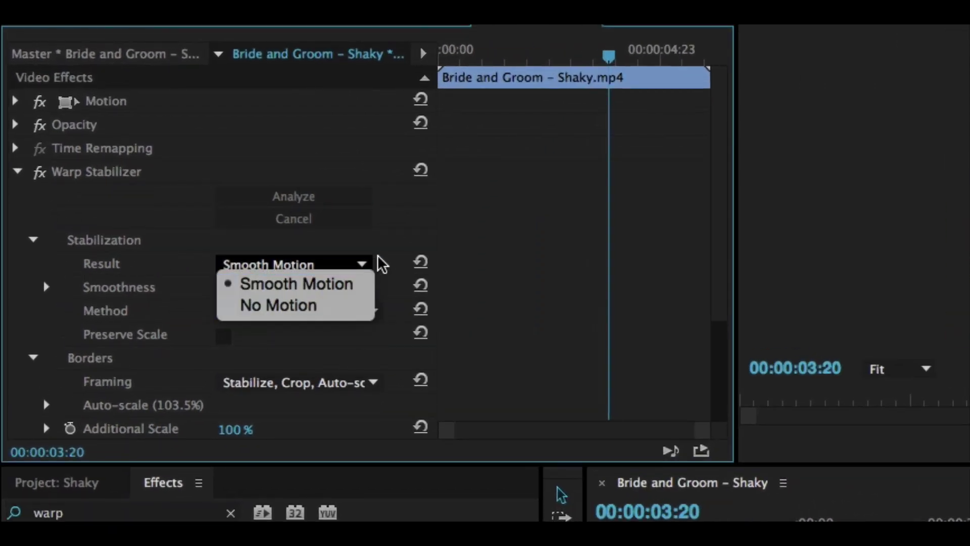
left_click(331, 305)
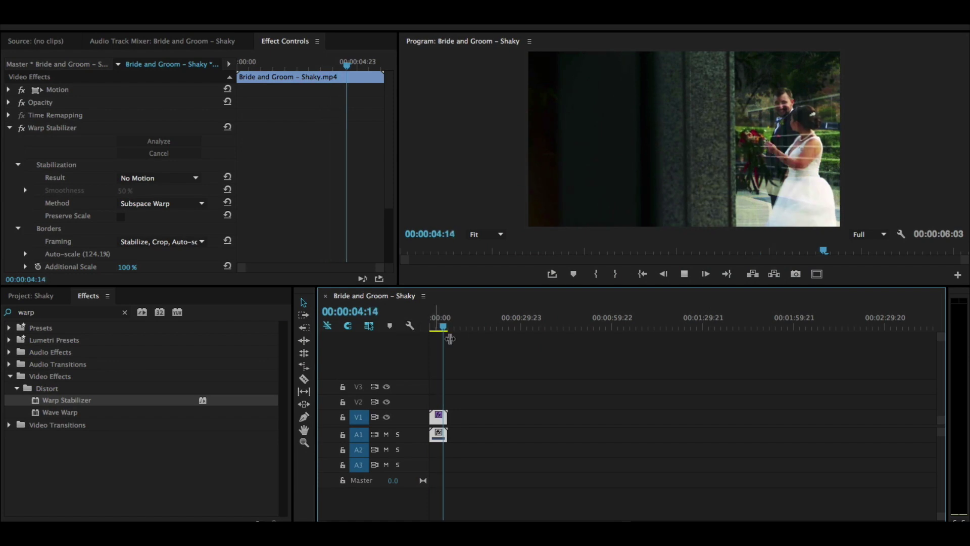
key("space")
left_click_drag(447, 329, 424, 332)
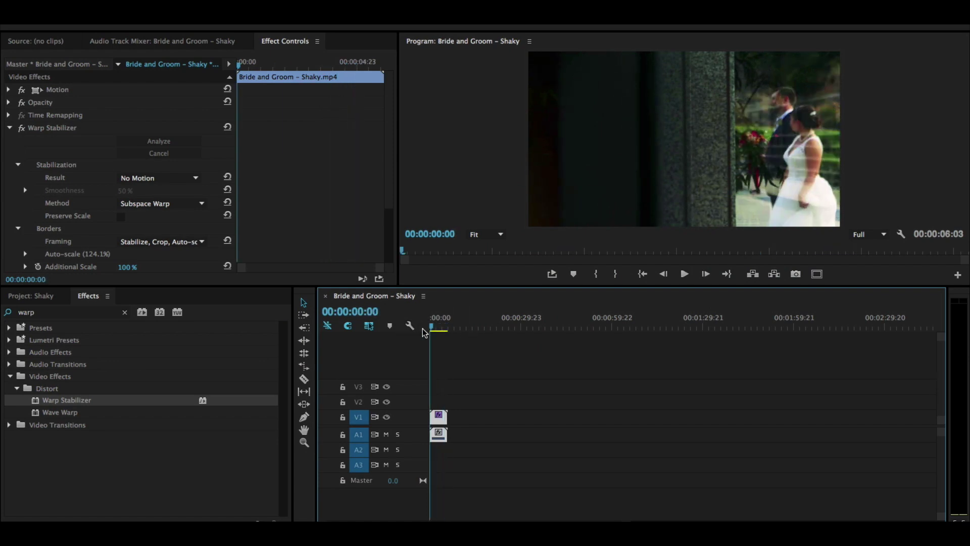